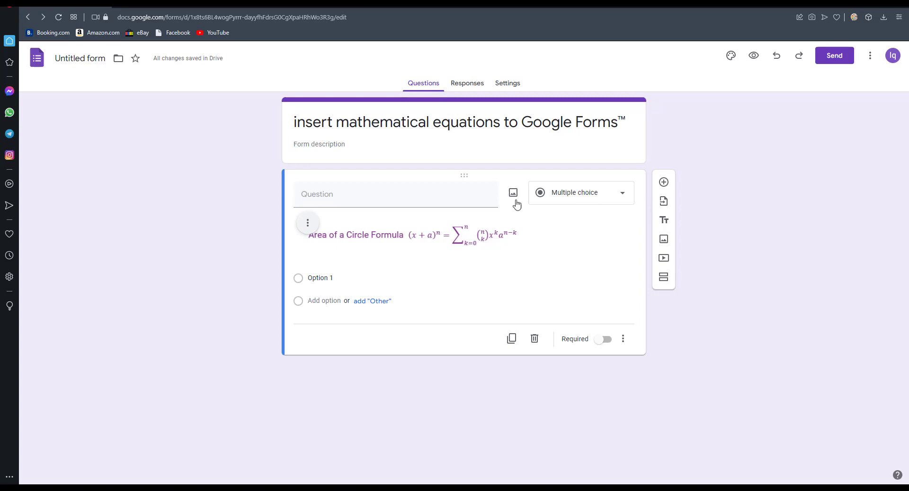
- Add a blank multiple-choice question below the question showing the formula image
{"action": "left_click", "coordinate": [664, 183]}
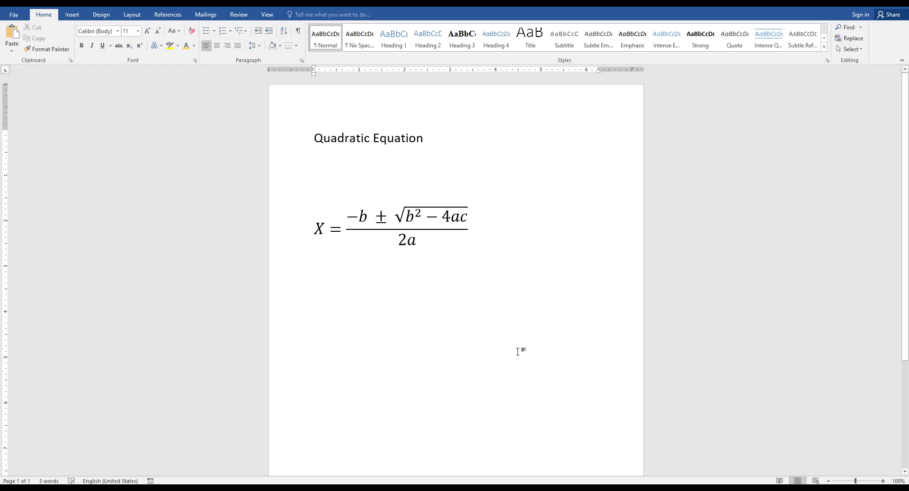
- From the Insert tab, insert a blank equation placeholder below the quadratic formula
{"action": "left_click", "coordinate": [66, 18]}
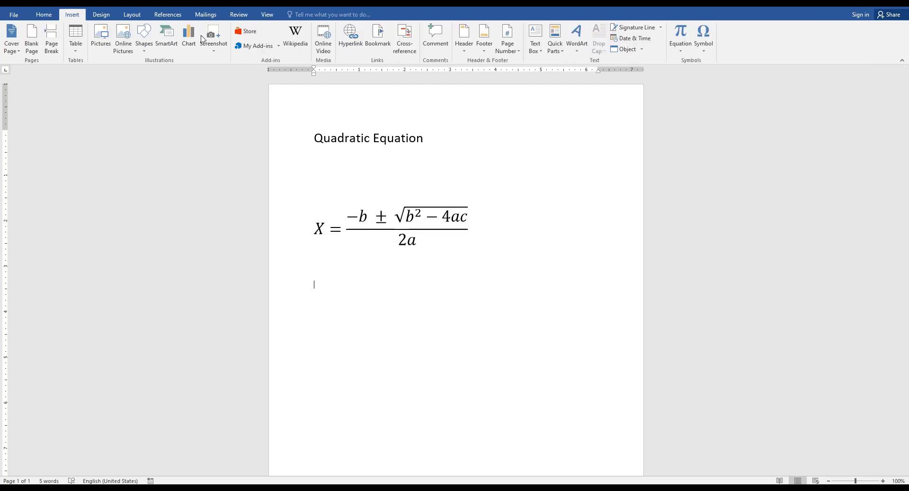
{"action": "left_click", "coordinate": [679, 47]}
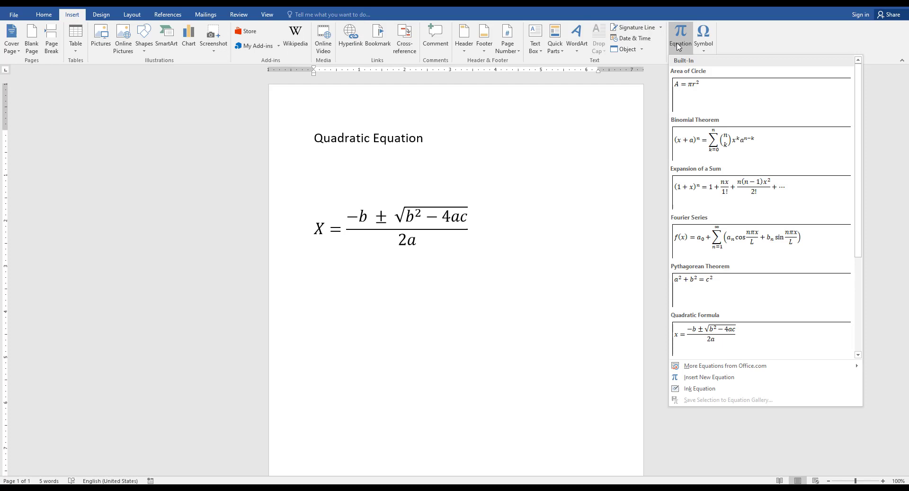
{"action": "left_click", "coordinate": [679, 45]}
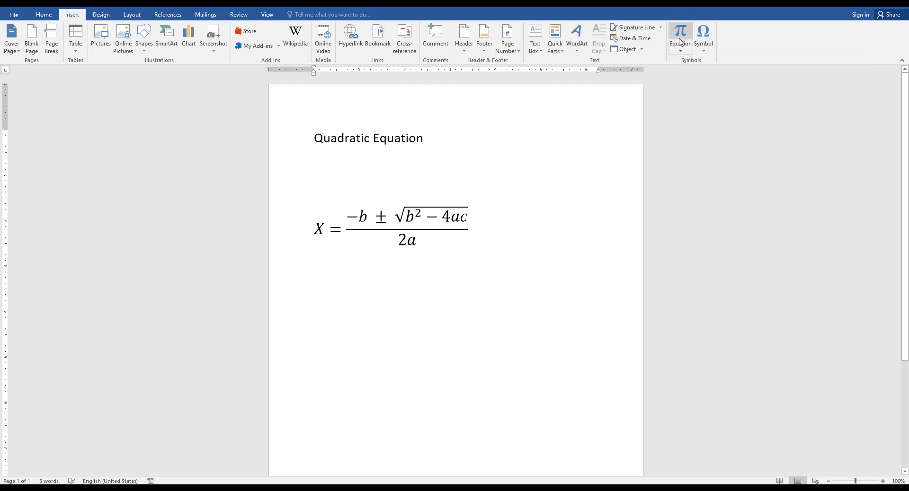
{"action": "left_click", "coordinate": [680, 42]}
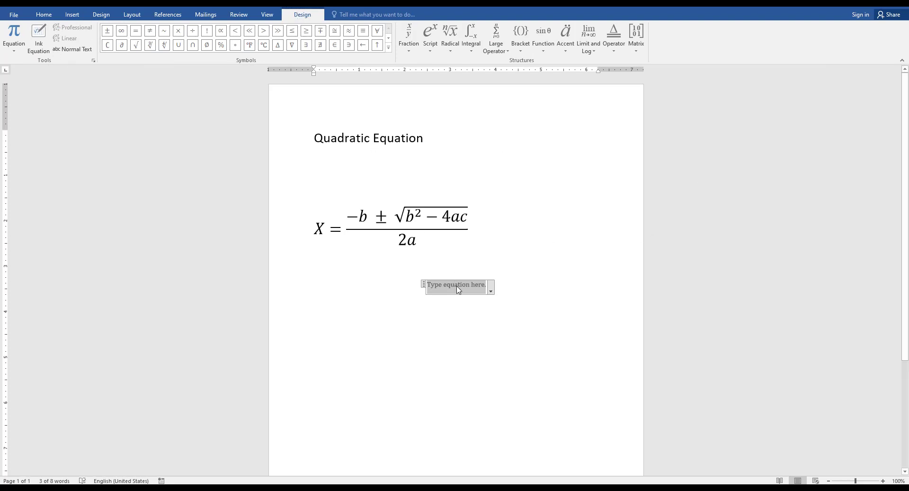
- Type 'x =' into the new equation placeholder and select the equation
{"action": "left_click", "coordinate": [491, 291]}
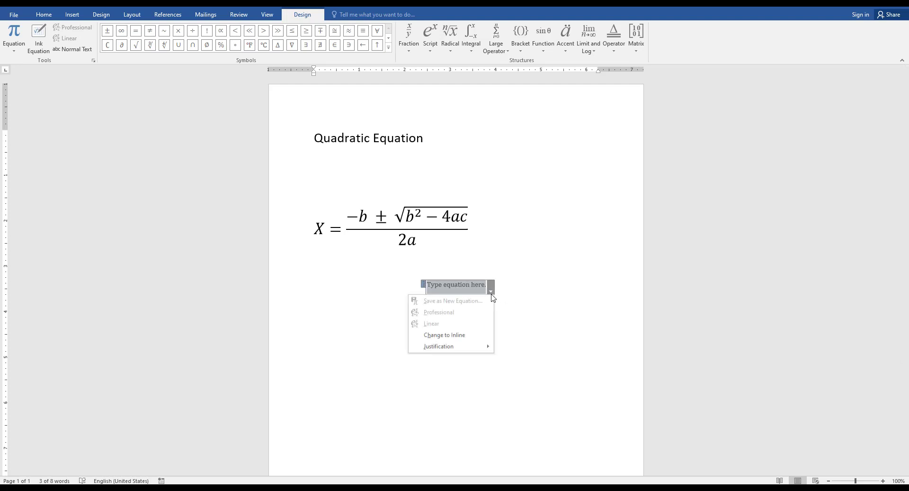
{"action": "left_click", "coordinate": [465, 287]}
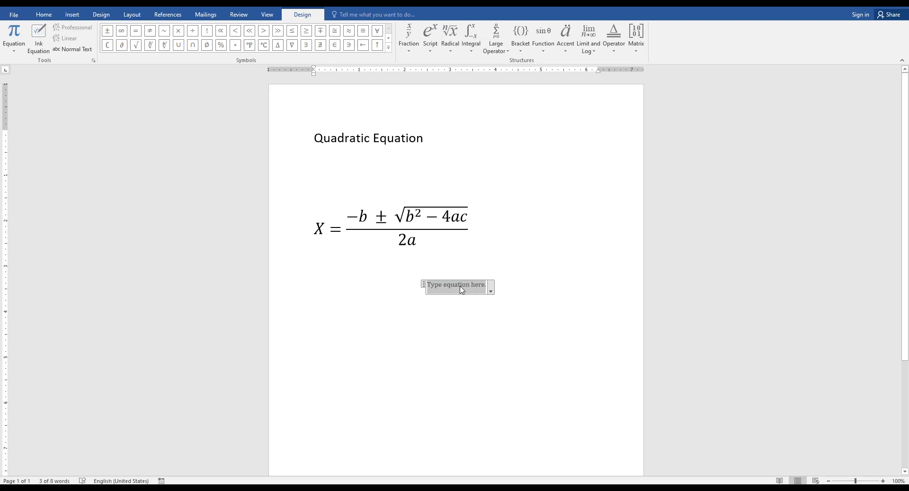
{"action": "type", "text": "x "}
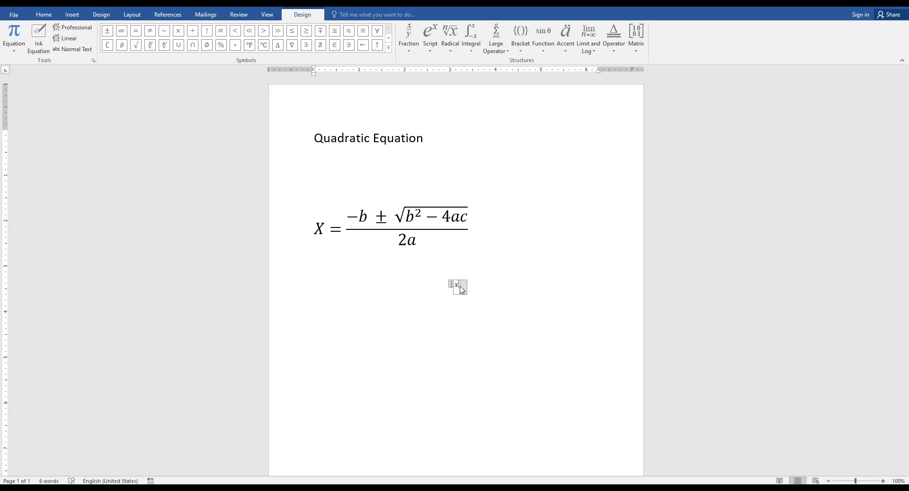
{"action": "type", "text": "="}
{"action": "left_click", "coordinate": [448, 284]}
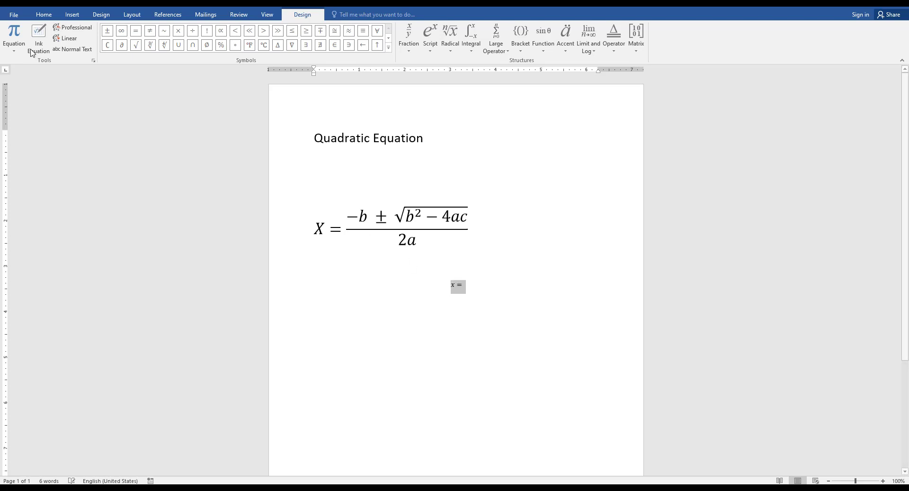
- Set the x = equation's font size to 26 on the Home tab
{"action": "left_click", "coordinate": [44, 14]}
{"action": "left_click", "coordinate": [139, 31]}
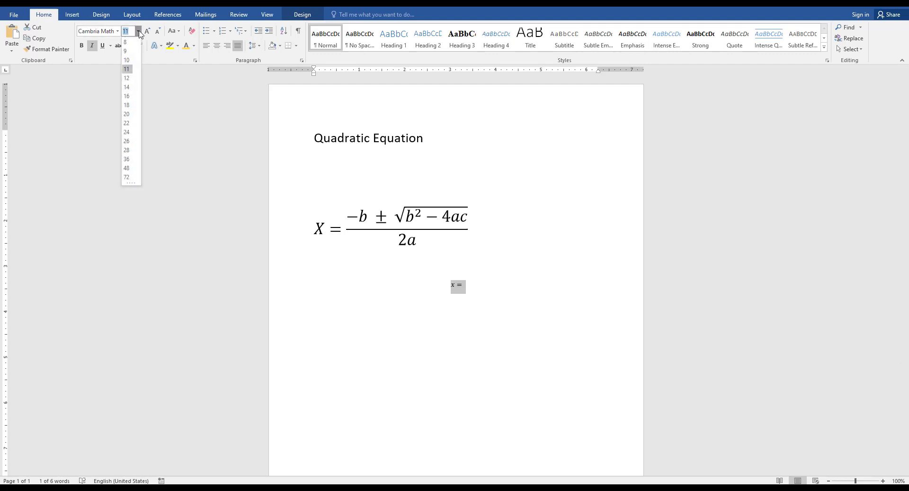
{"action": "left_click", "coordinate": [127, 141]}
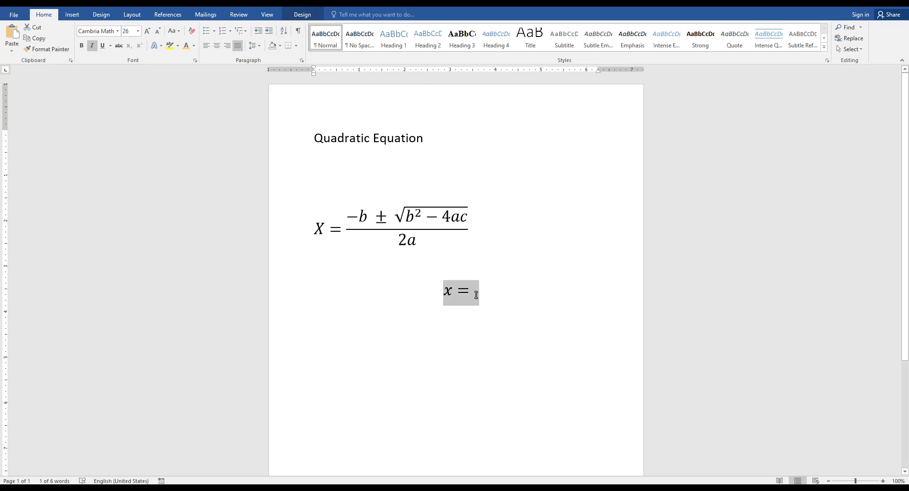
- Toggle the x = equation to plain text and back, leaving the caret after the equals sign
{"action": "left_click", "coordinate": [476, 293]}
{"action": "left_click", "coordinate": [462, 290]}
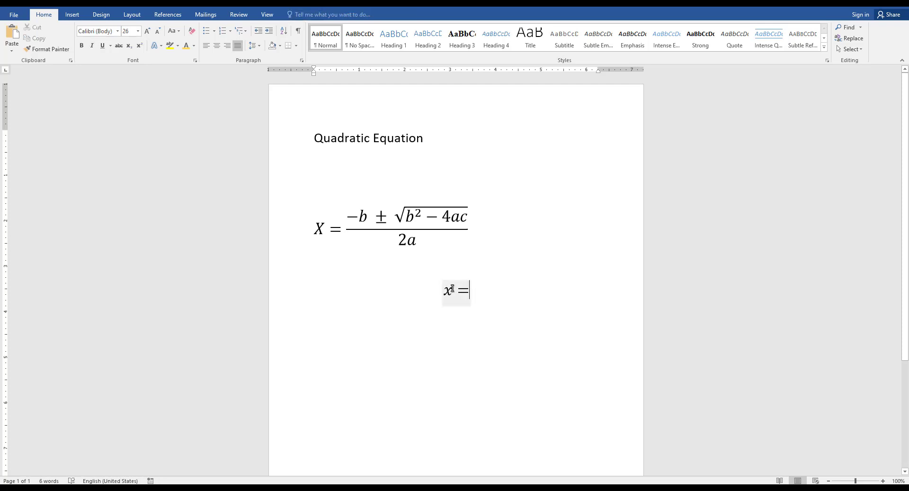
{"action": "key", "text": "Right"}
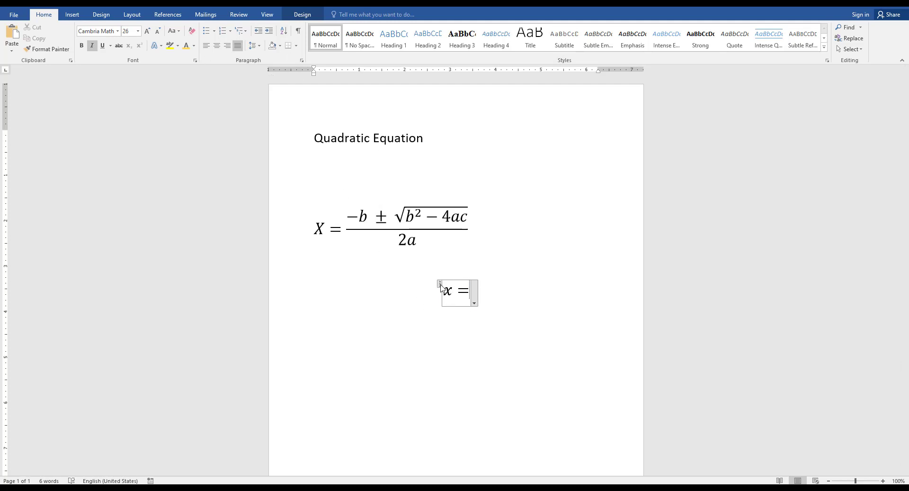
{"action": "left_click", "coordinate": [470, 287]}
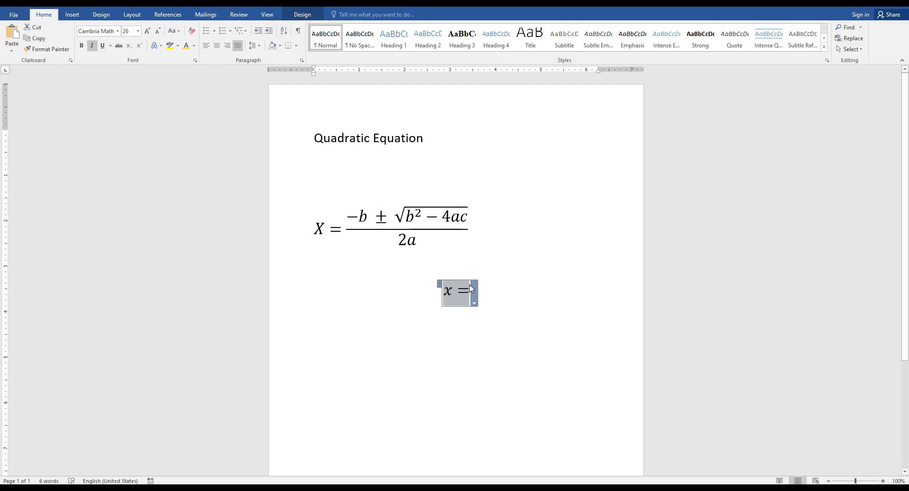
{"action": "left_click", "coordinate": [72, 14]}
{"action": "left_click", "coordinate": [685, 37]}
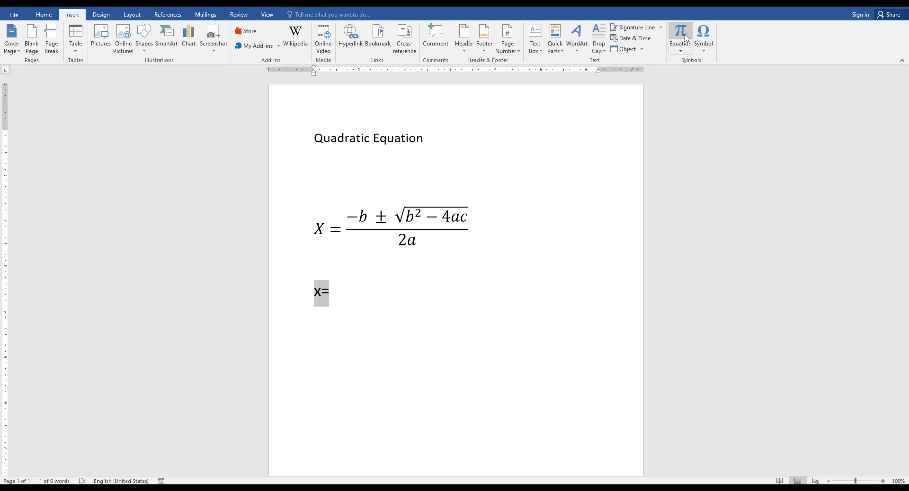
{"action": "left_click", "coordinate": [687, 38]}
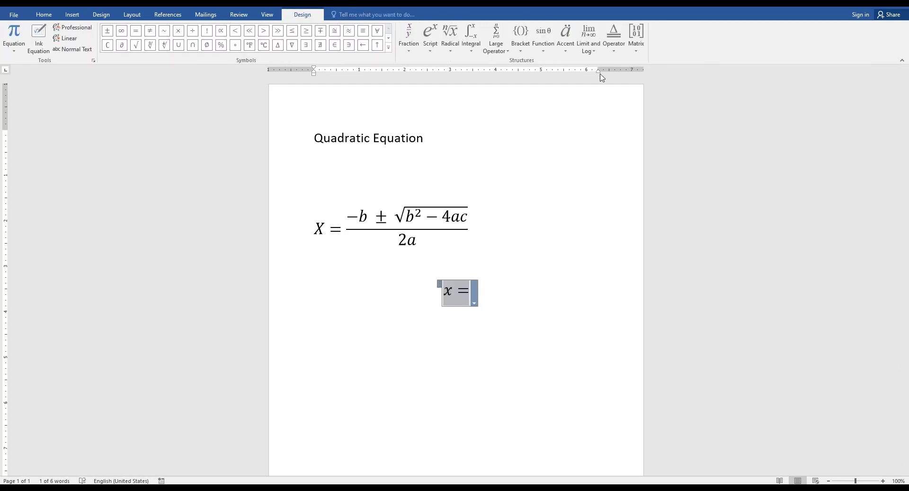
{"action": "left_click", "coordinate": [471, 291]}
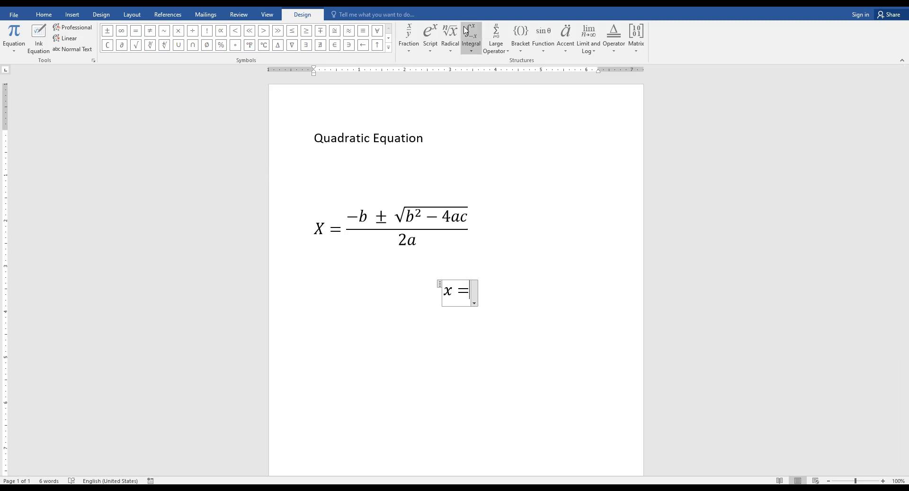
- Insert a stacked fraction with -b in the numerator and 2a in the denominator
{"action": "left_click", "coordinate": [410, 55]}
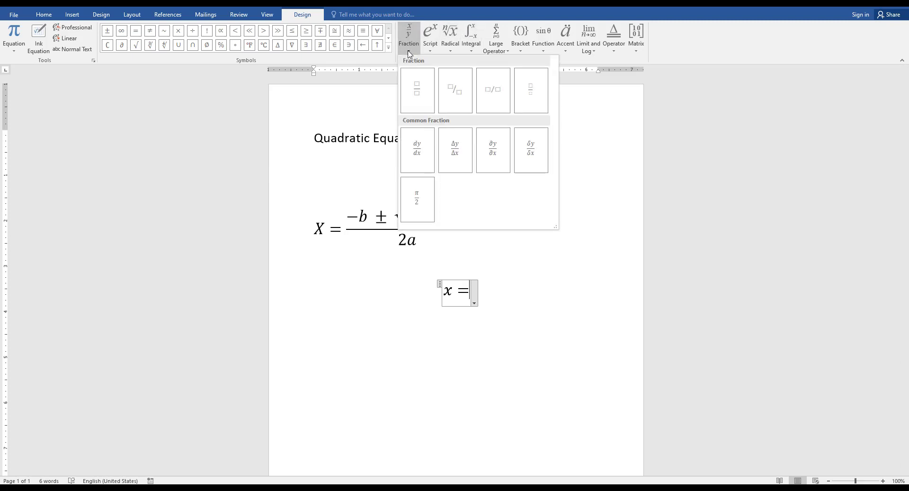
{"action": "left_click", "coordinate": [417, 85]}
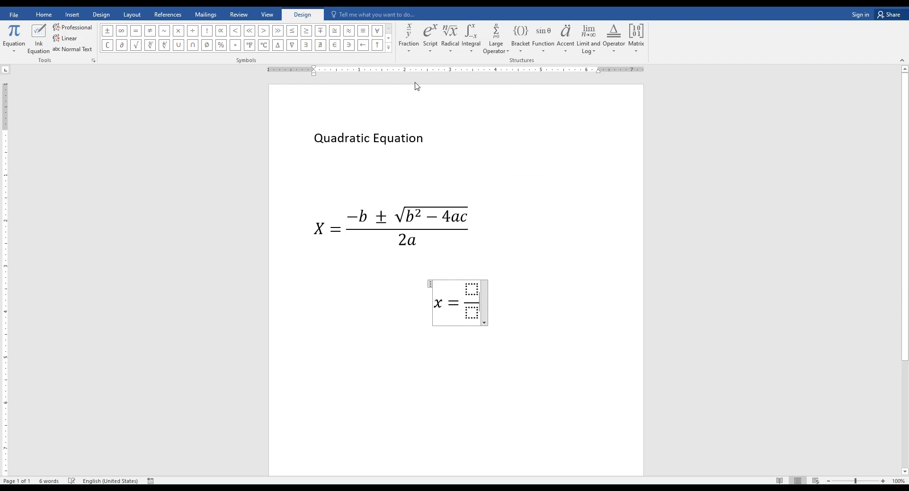
{"action": "left_click", "coordinate": [472, 314]}
{"action": "type", "text": "2a"}
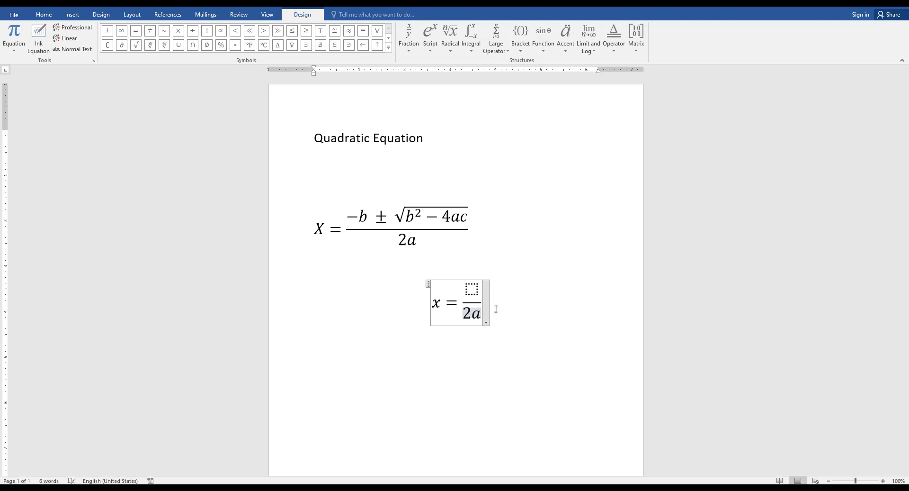
{"action": "left_click", "coordinate": [474, 289]}
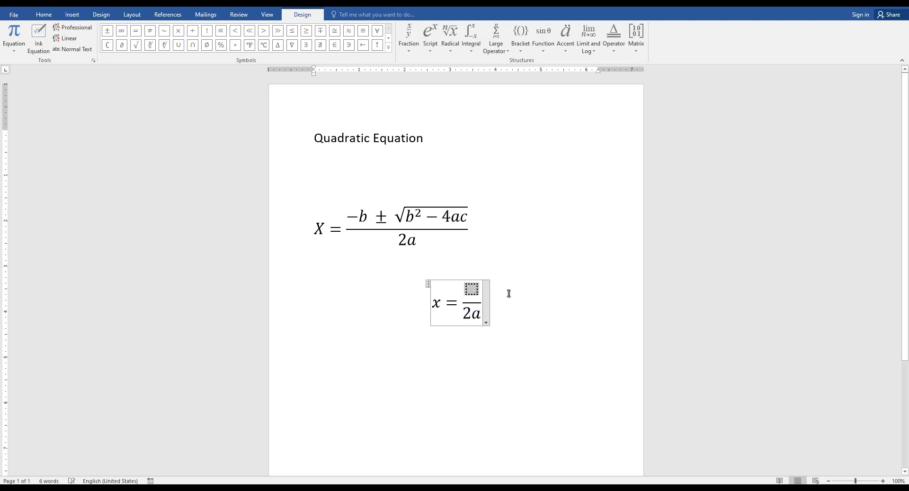
{"action": "type", "text": "-b"}
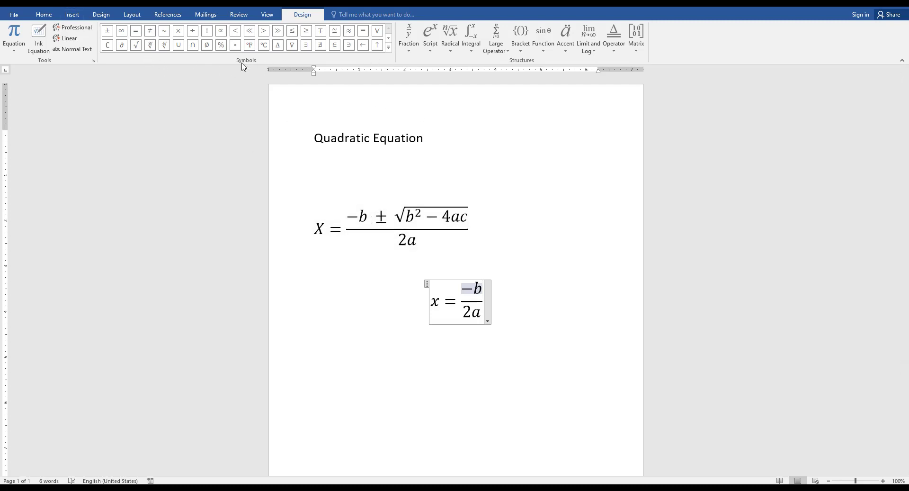
- Add a plus-minus sign and an empty square root after −b in the numerator
{"action": "left_click", "coordinate": [110, 37]}
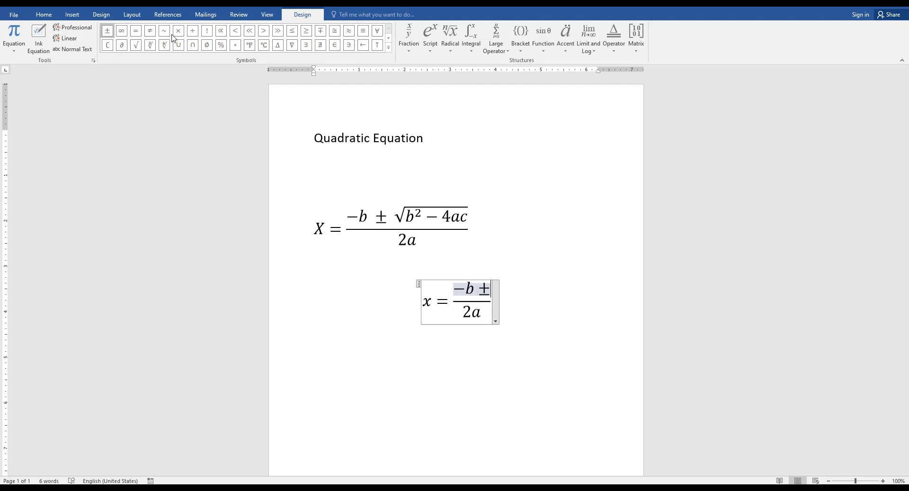
{"action": "left_click", "coordinate": [451, 47]}
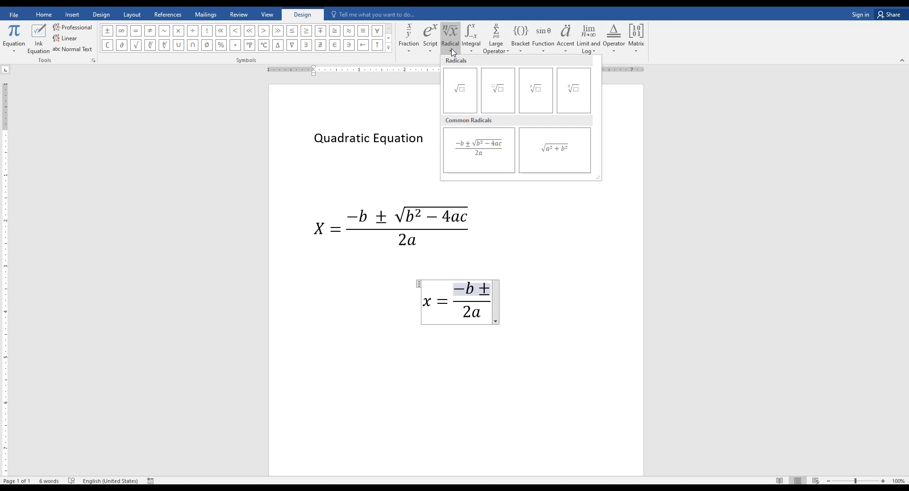
{"action": "left_click", "coordinate": [459, 90]}
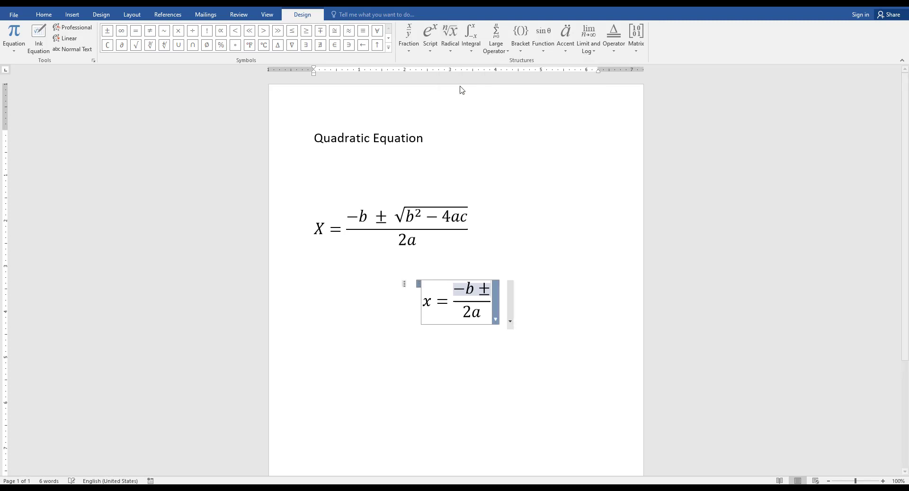
{"action": "left_click", "coordinate": [497, 298]}
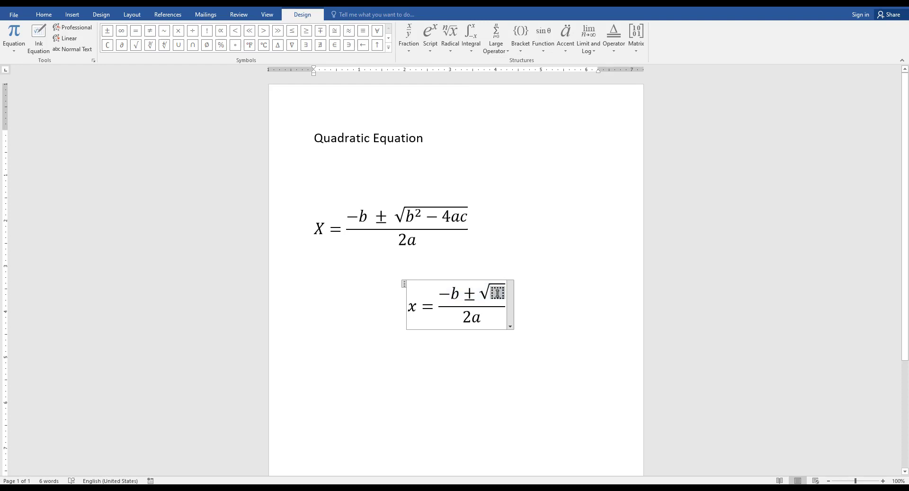
- Fill the square root with b² − 4ac using a superscript template
{"action": "left_click", "coordinate": [432, 53]}
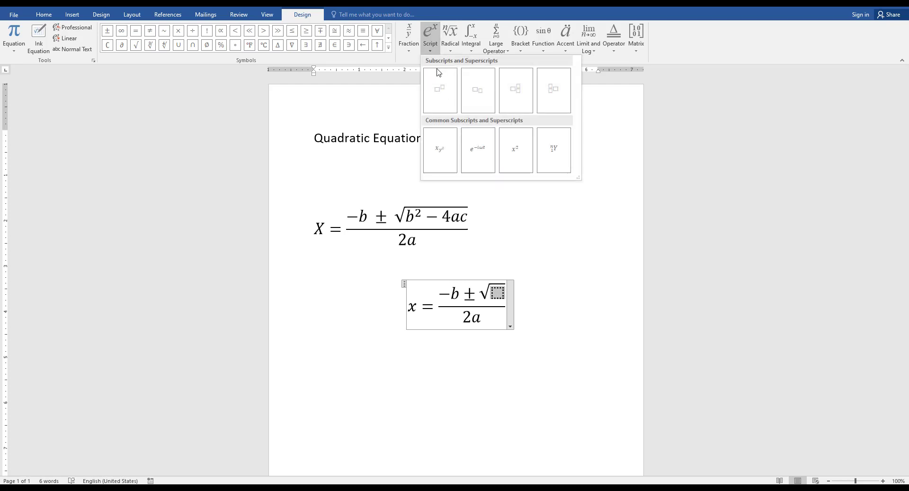
{"action": "left_click", "coordinate": [440, 86]}
{"action": "left_click", "coordinate": [493, 292]}
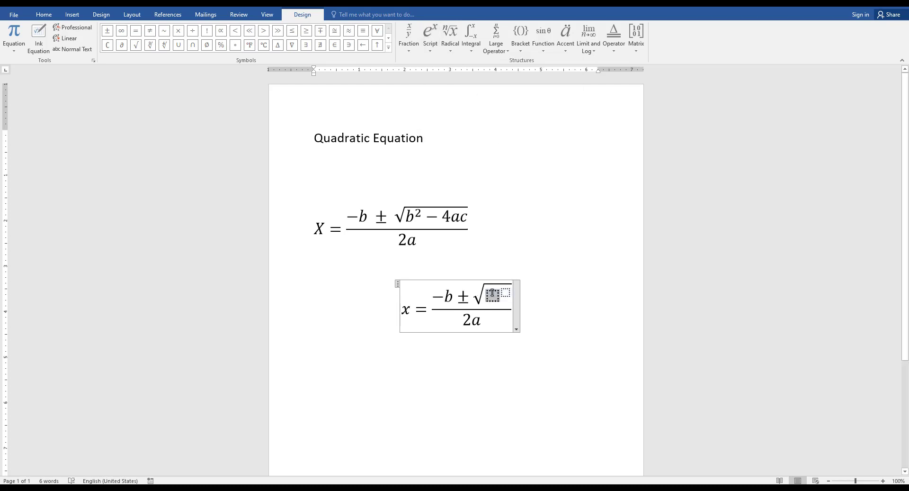
{"action": "type", "text": "b"}
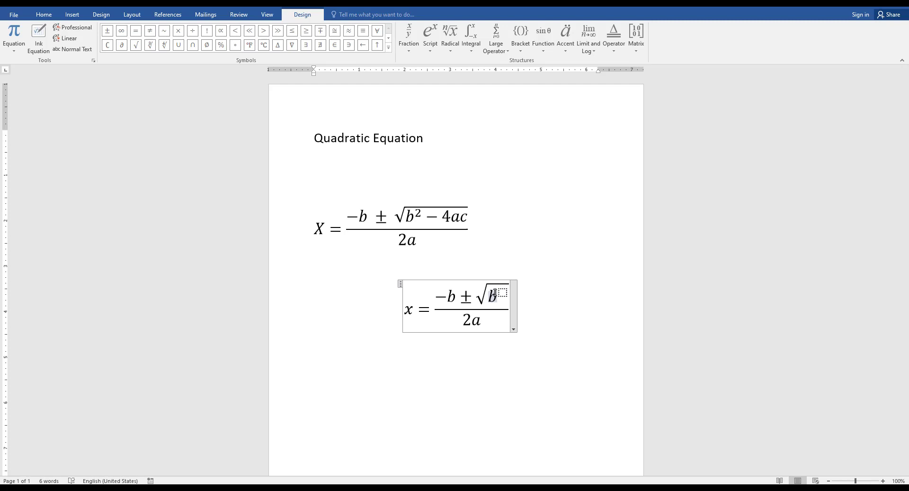
{"action": "left_click", "coordinate": [503, 292]}
{"action": "type", "text": "2"}
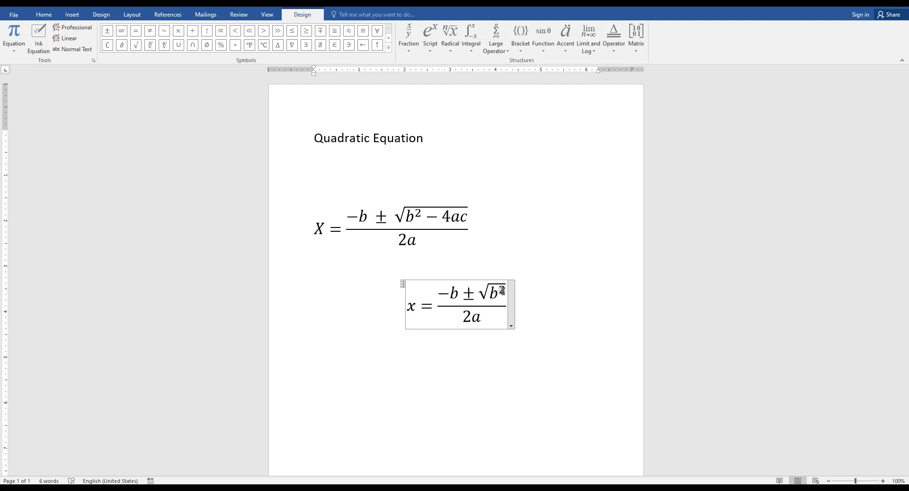
{"action": "key", "text": "Right"}
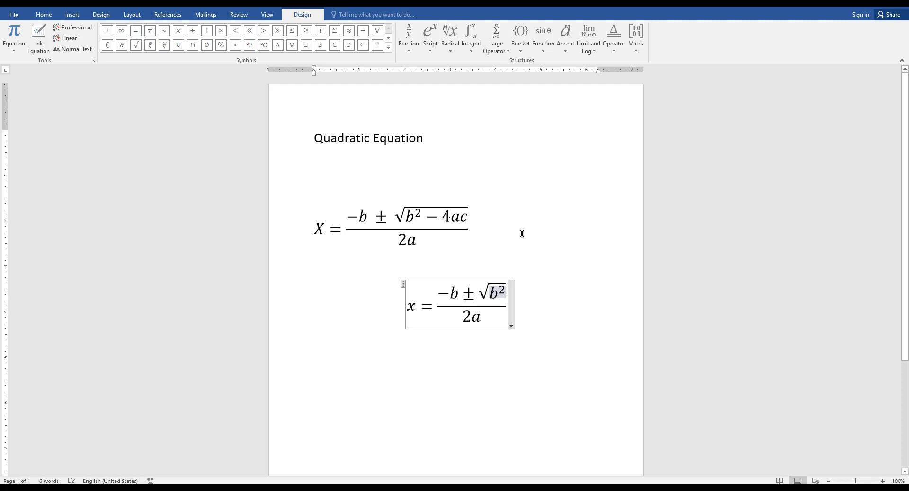
{"action": "type", "text": "-"}
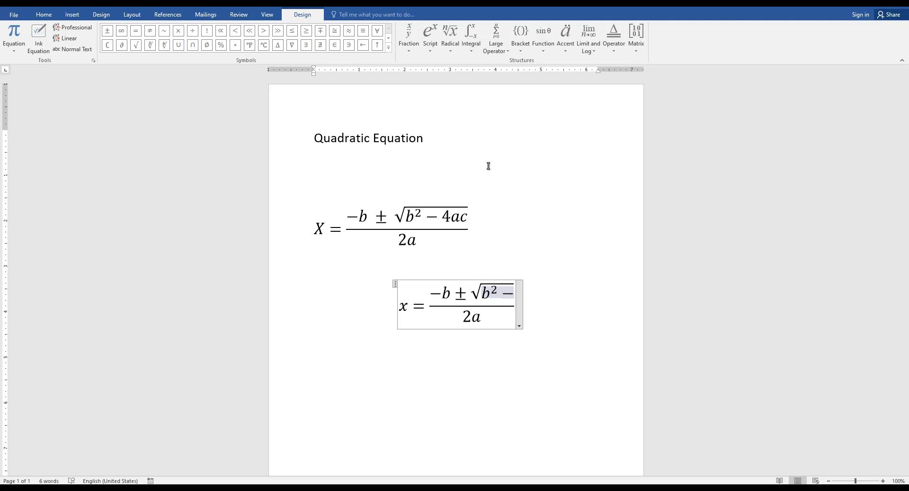
{"action": "type", "text": "4ac"}
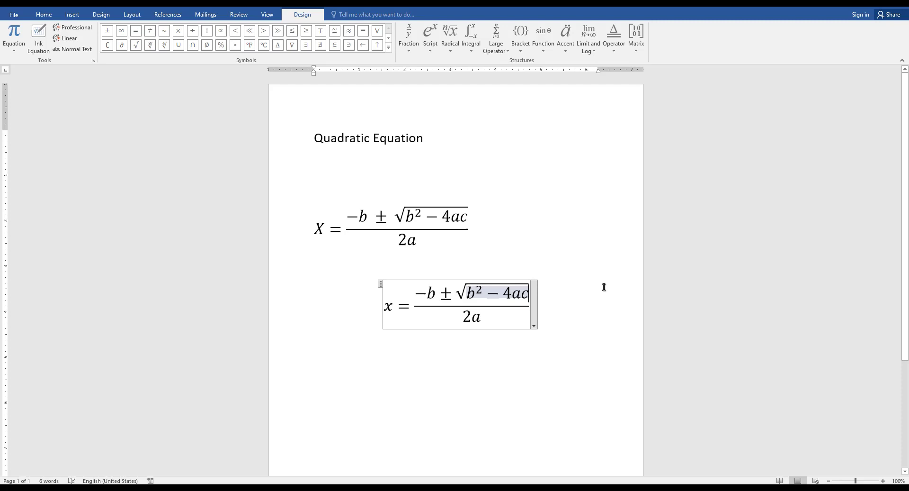
{"action": "left_click", "coordinate": [542, 294]}
{"action": "left_click", "coordinate": [521, 293]}
{"action": "left_click", "coordinate": [550, 319]}
{"action": "left_click", "coordinate": [525, 298]}
{"action": "left_click", "coordinate": [534, 326]}
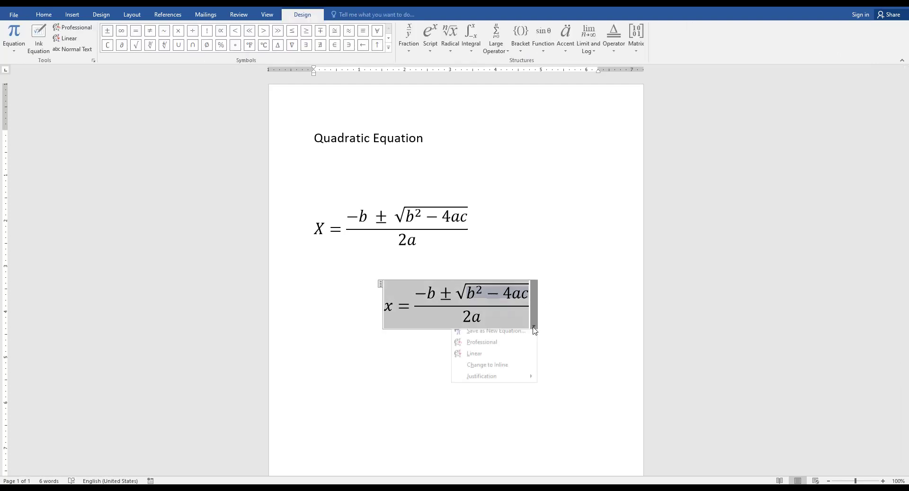
{"action": "left_click", "coordinate": [560, 365]}
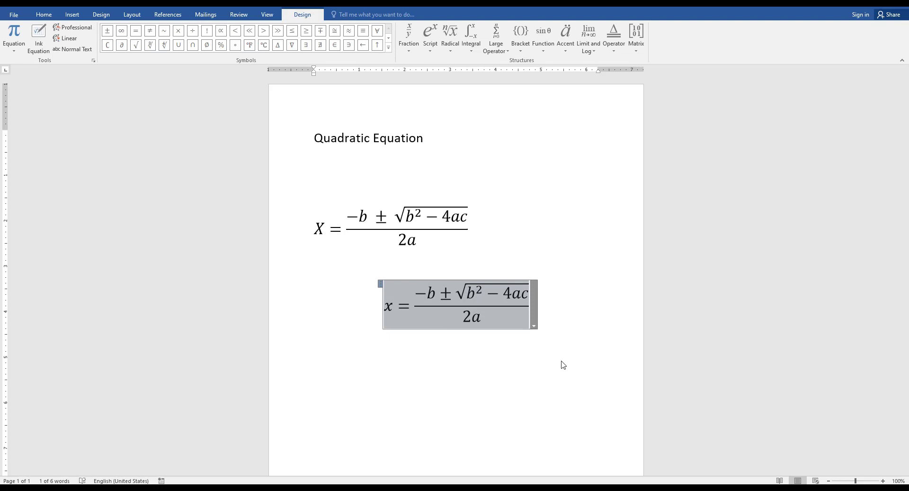
{"action": "left_click", "coordinate": [535, 330]}
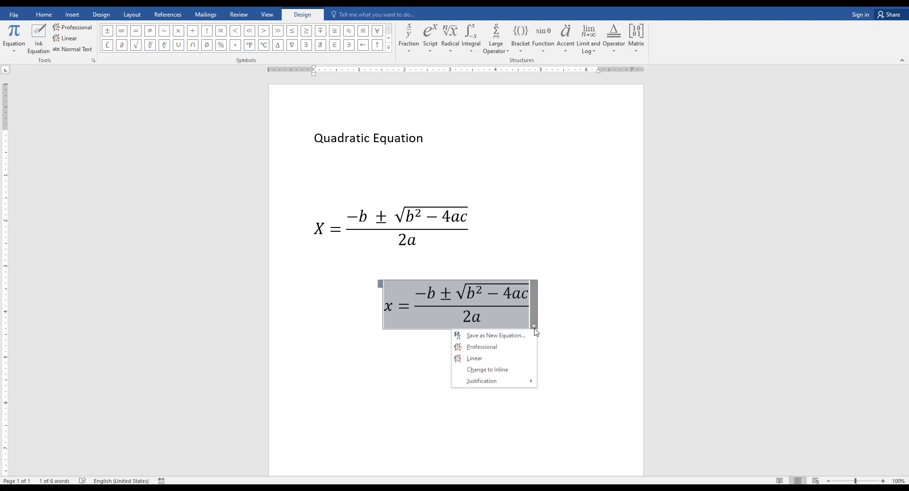
{"action": "left_click", "coordinate": [512, 359]}
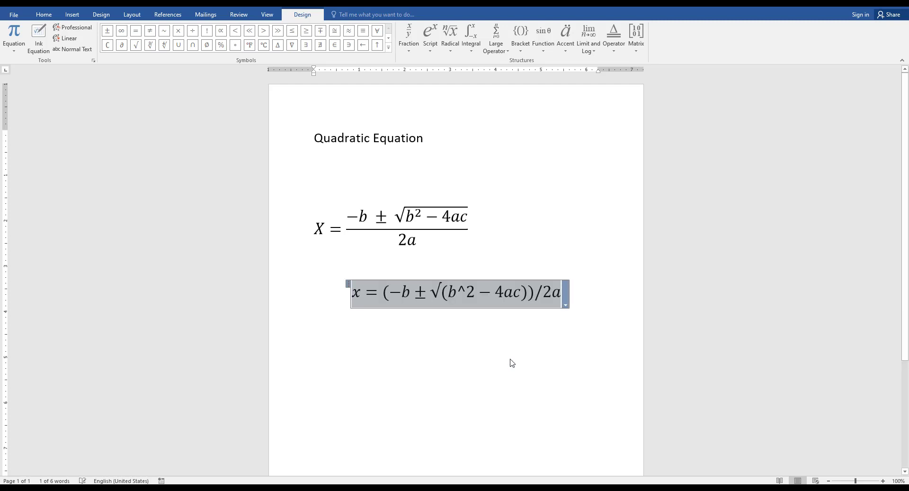
{"action": "left_click", "coordinate": [567, 305]}
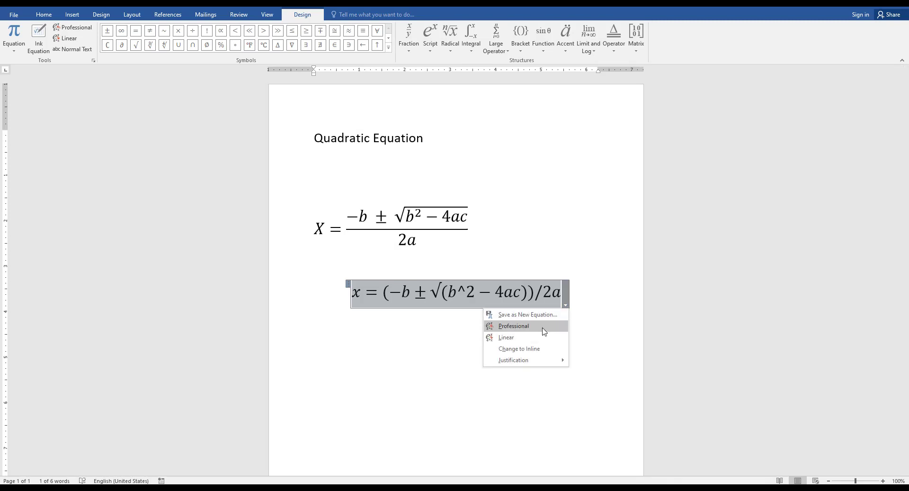
{"action": "left_click", "coordinate": [500, 331]}
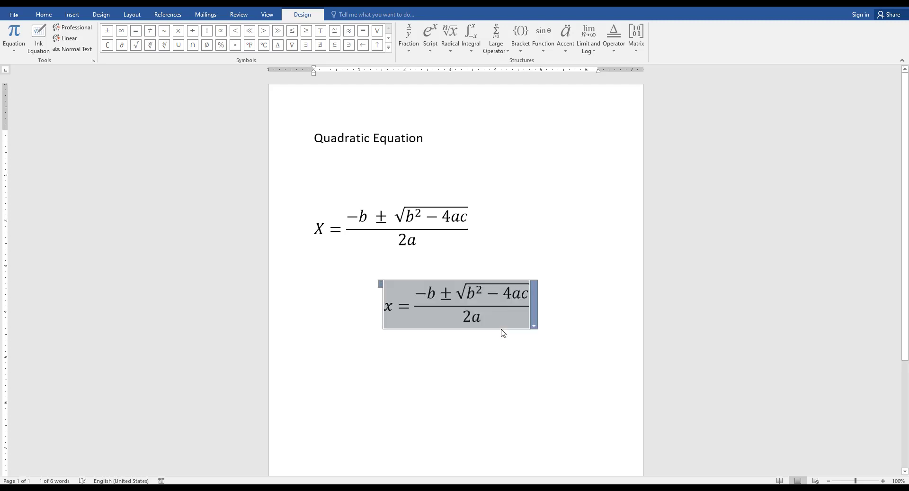
{"action": "left_click", "coordinate": [599, 356]}
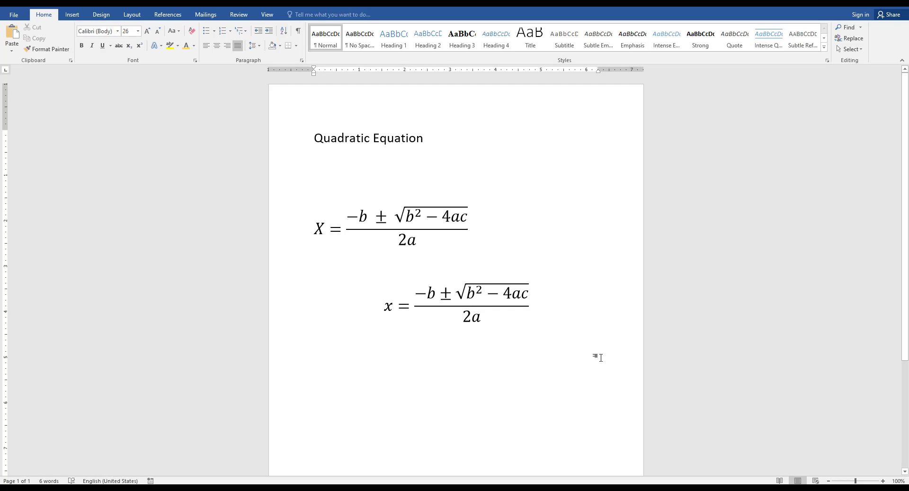
- Close the old circle-formula snip and start a new line below the formula
{"action": "left_click", "coordinate": [303, 489]}
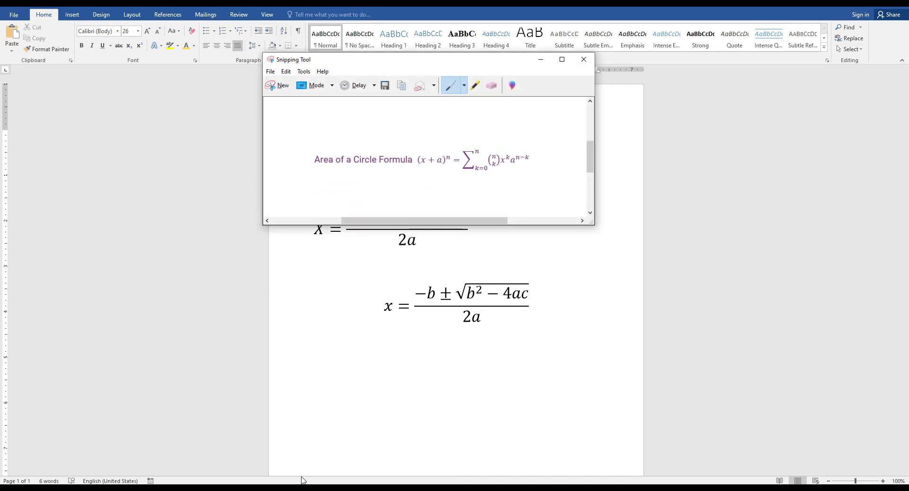
{"action": "left_click", "coordinate": [582, 63]}
{"action": "left_click", "coordinate": [515, 376]}
{"action": "key", "text": "Return"}
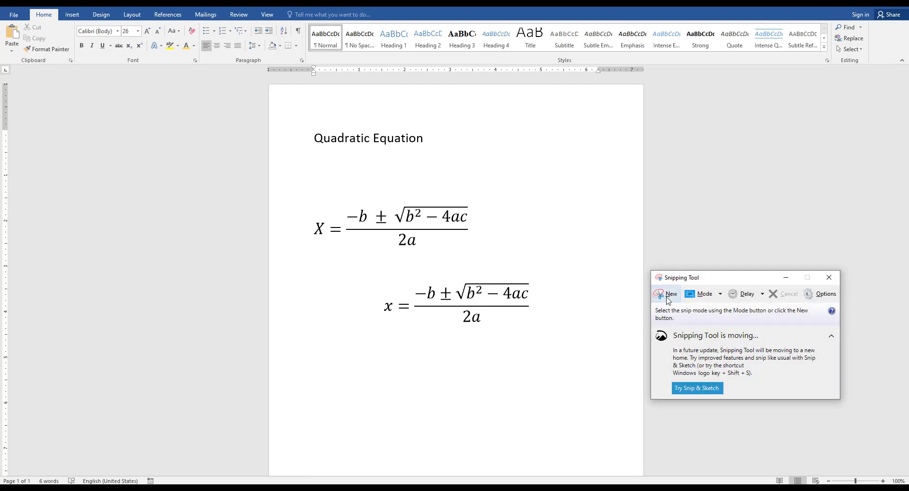
- Snip the second quadratic formula and save it to the Desktop as Capture.JPG
{"action": "left_click", "coordinate": [668, 295]}
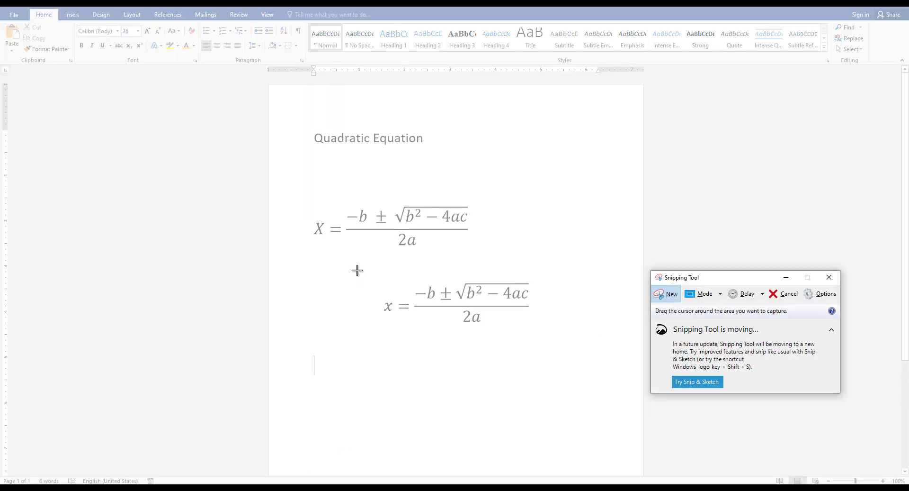
{"action": "left_click_drag", "start_coordinate": [358, 273], "coordinate": [547, 338]}
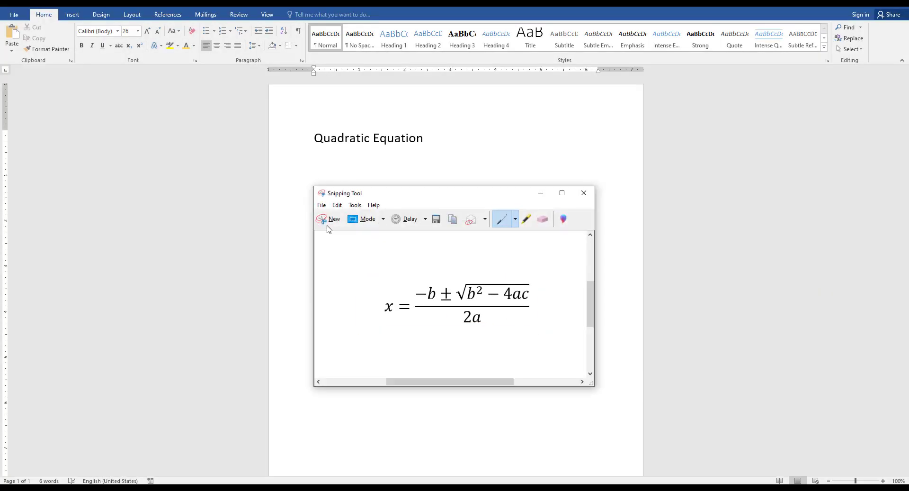
{"action": "left_click", "coordinate": [322, 205]}
{"action": "left_click", "coordinate": [351, 231]}
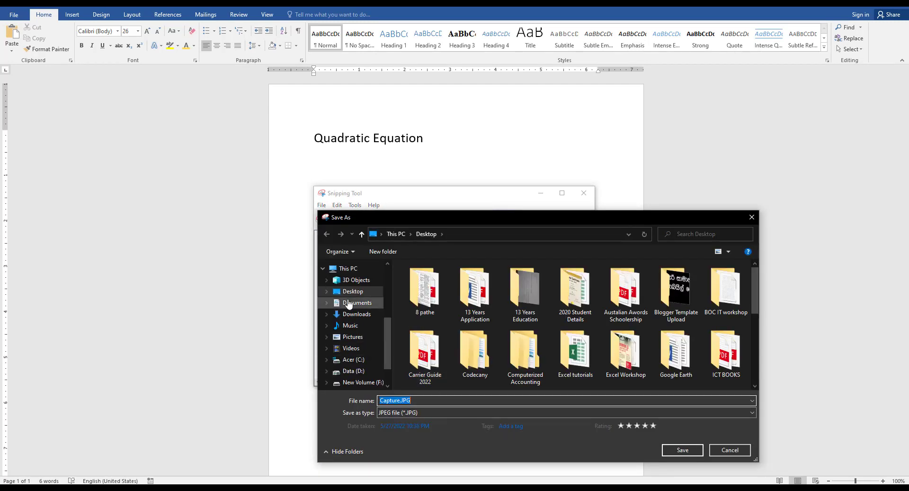
{"action": "left_click", "coordinate": [349, 291]}
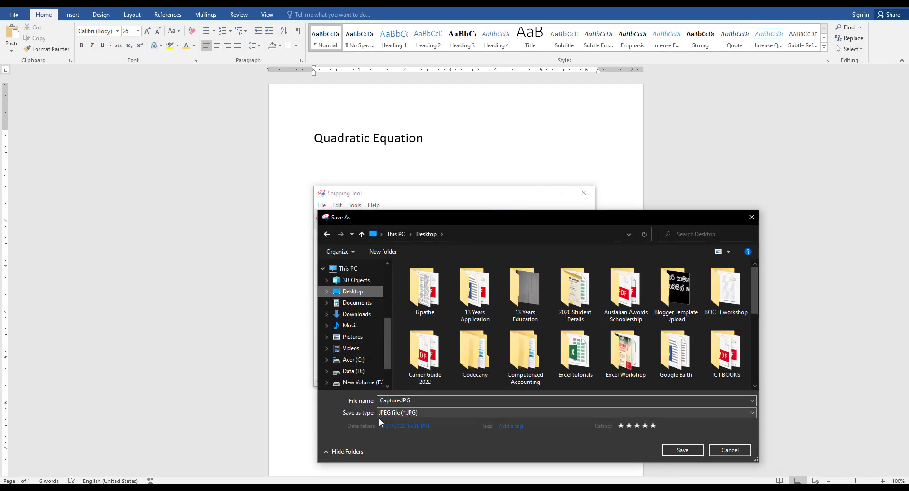
{"action": "left_click", "coordinate": [675, 451]}
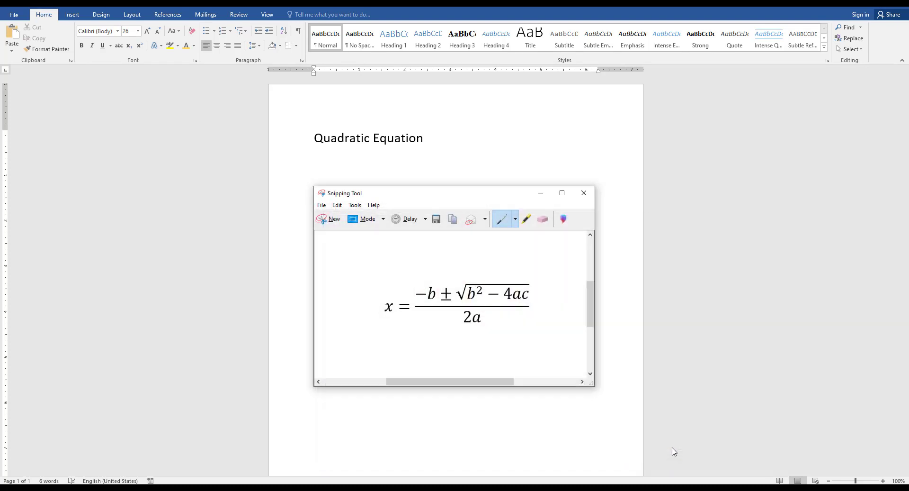
- Return to the form and start adding an image to the new question
{"action": "left_click", "coordinate": [545, 191]}
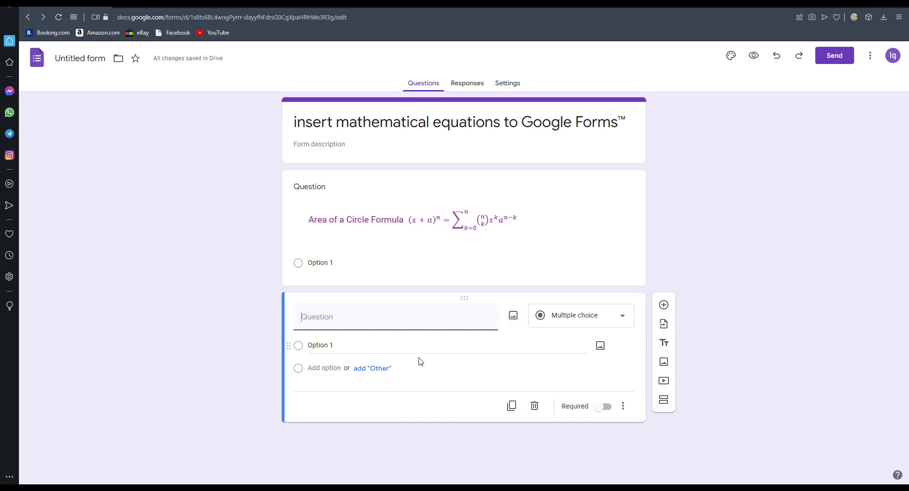
{"action": "left_click", "coordinate": [431, 339]}
{"action": "left_click", "coordinate": [410, 320]}
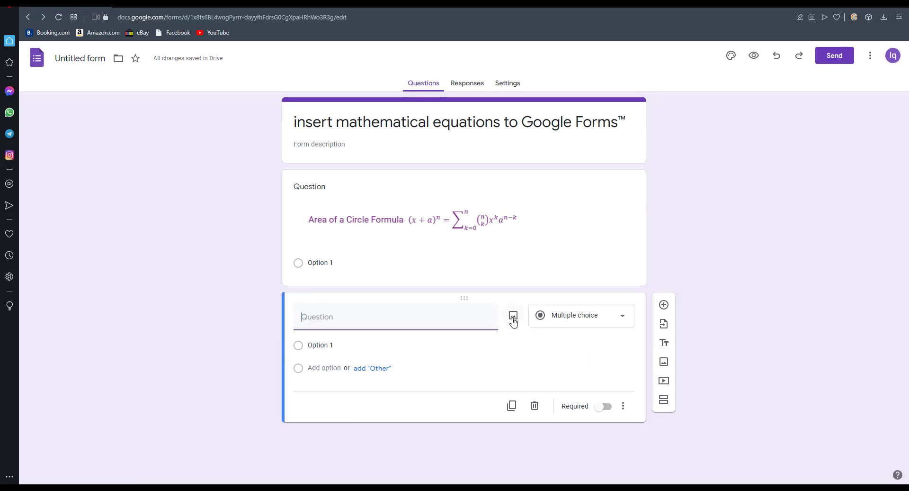
{"action": "left_click", "coordinate": [513, 320]}
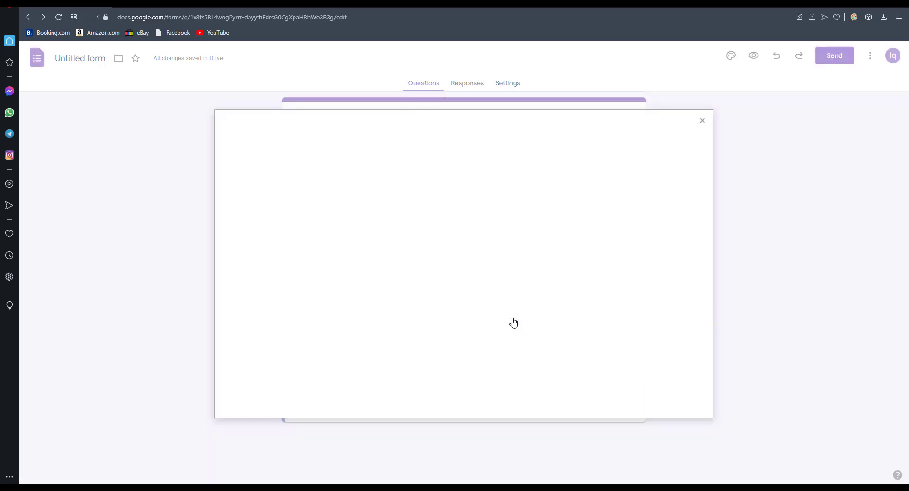
- Browse all files on the Desktop and upload Capture.JPG as the question image
{"action": "left_click", "coordinate": [464, 322]}
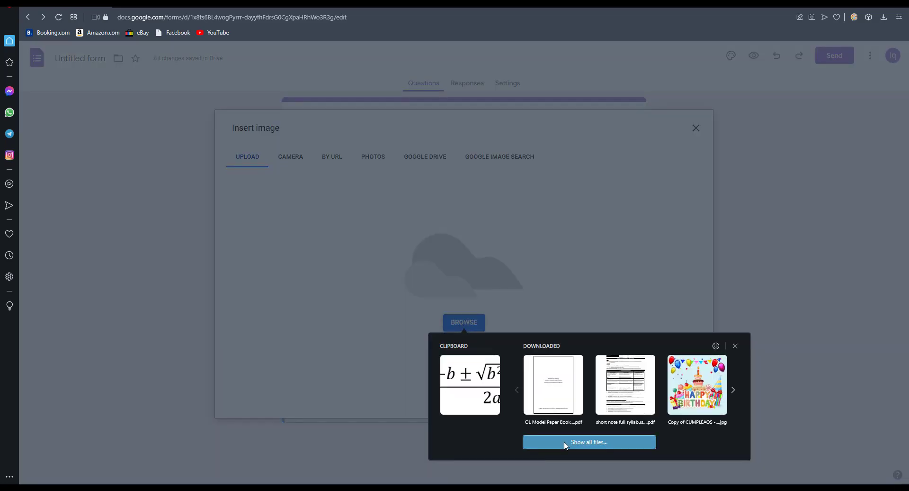
{"action": "left_click", "coordinate": [589, 442]}
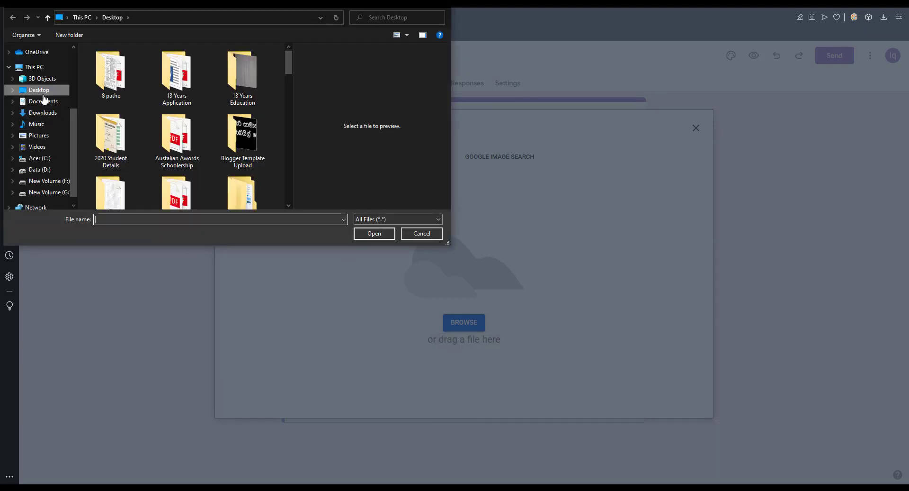
{"action": "left_click_drag", "start_coordinate": [292, 71], "coordinate": [292, 155]}
{"action": "left_click", "coordinate": [289, 201]}
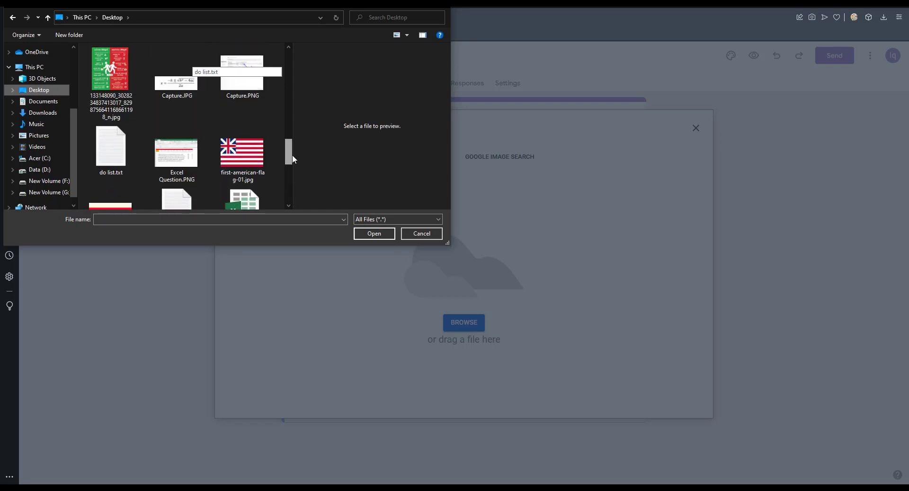
{"action": "left_click", "coordinate": [171, 95]}
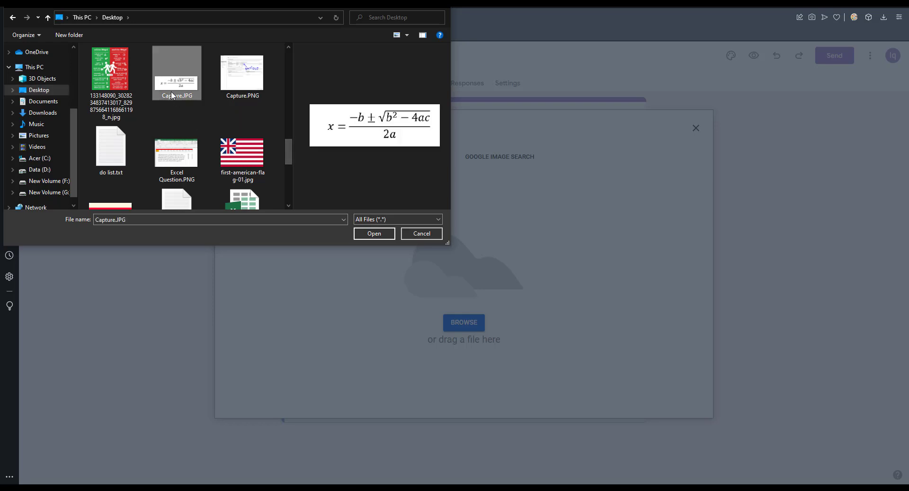
{"action": "left_click", "coordinate": [374, 234]}
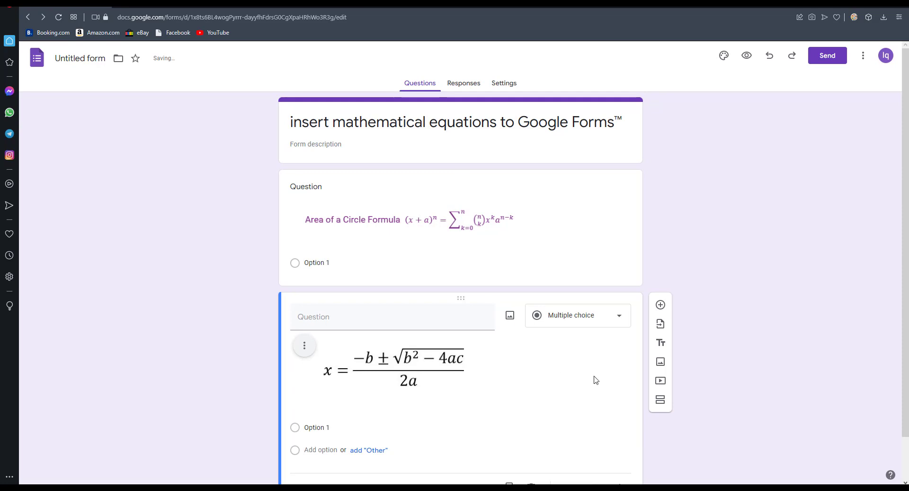
{"action": "left_click", "coordinate": [413, 387]}
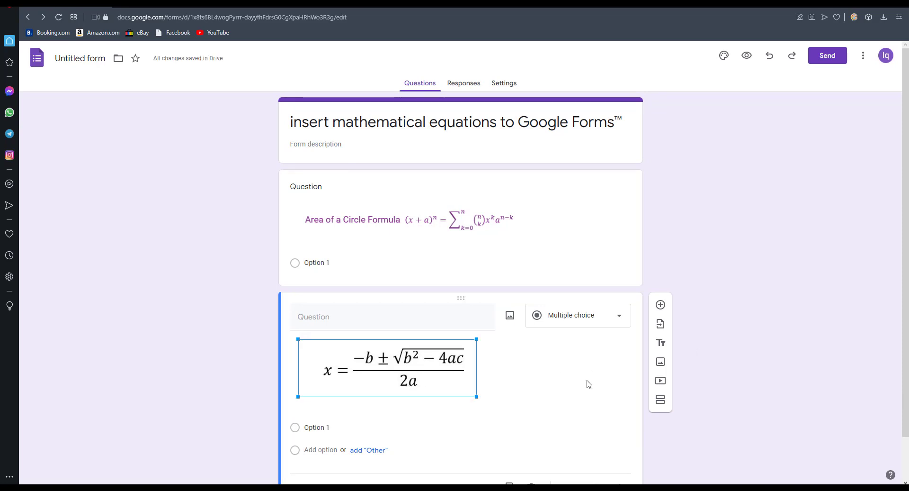
{"action": "left_click", "coordinate": [453, 428]}
{"action": "left_click", "coordinate": [303, 349]}
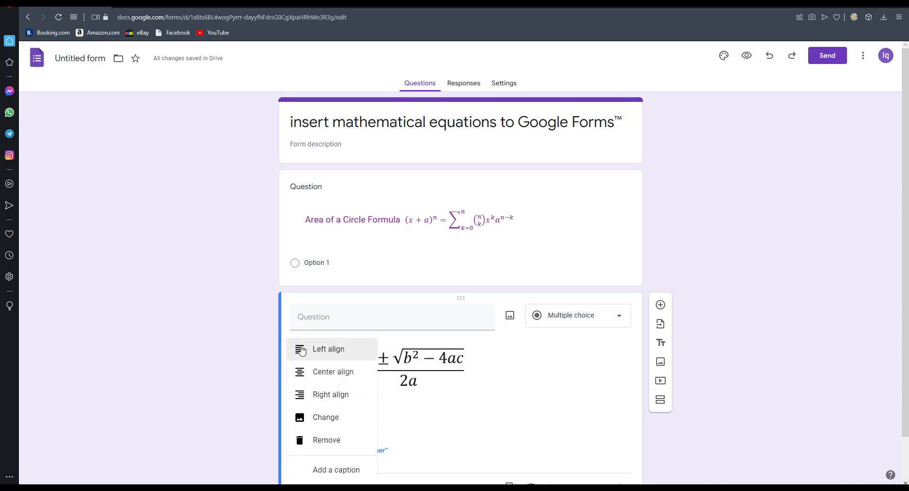
{"action": "left_click", "coordinate": [341, 377]}
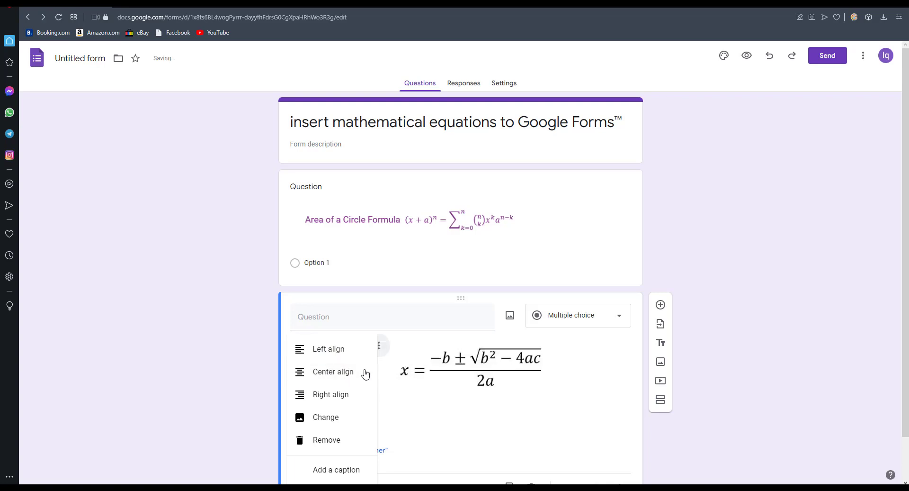
{"action": "left_click", "coordinate": [381, 346]}
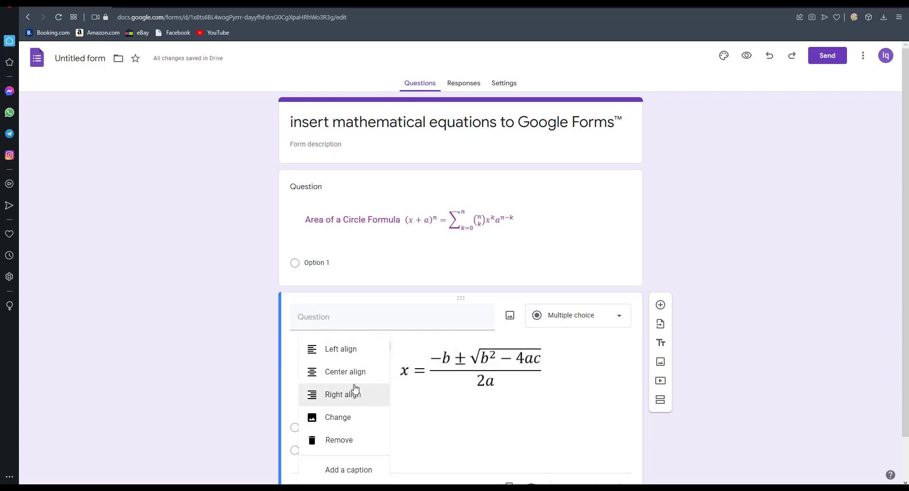
{"action": "left_click", "coordinate": [348, 353]}
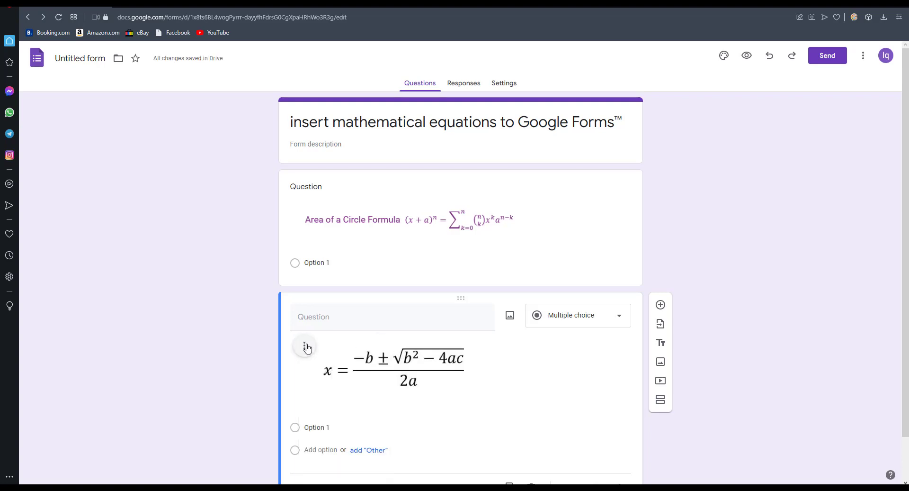
{"action": "left_click", "coordinate": [449, 364]}
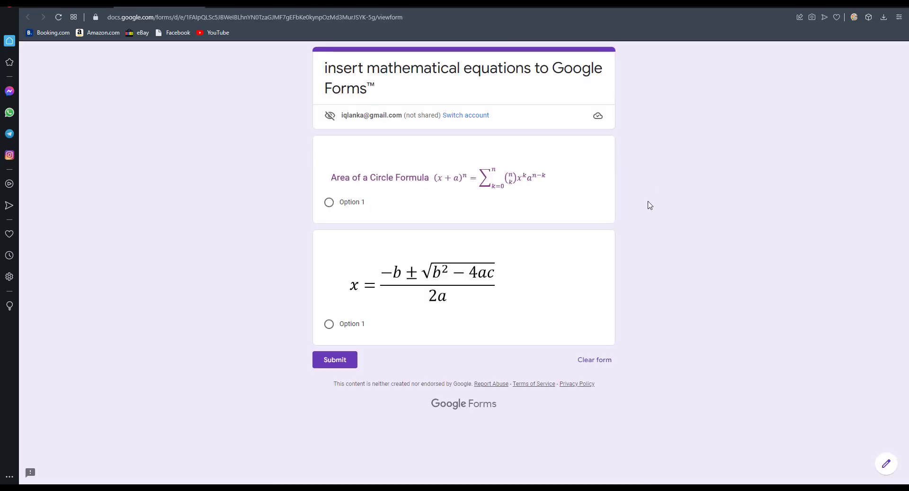
{"action": "key", "text": "ctrl+w"}
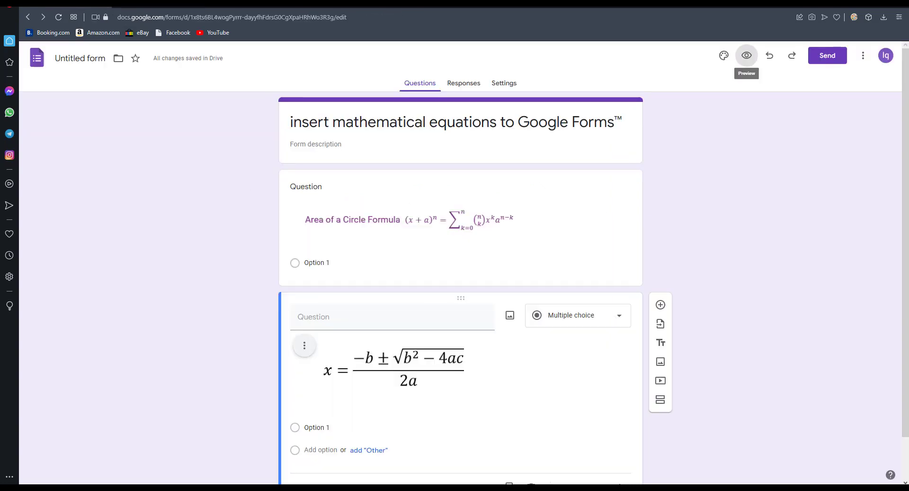